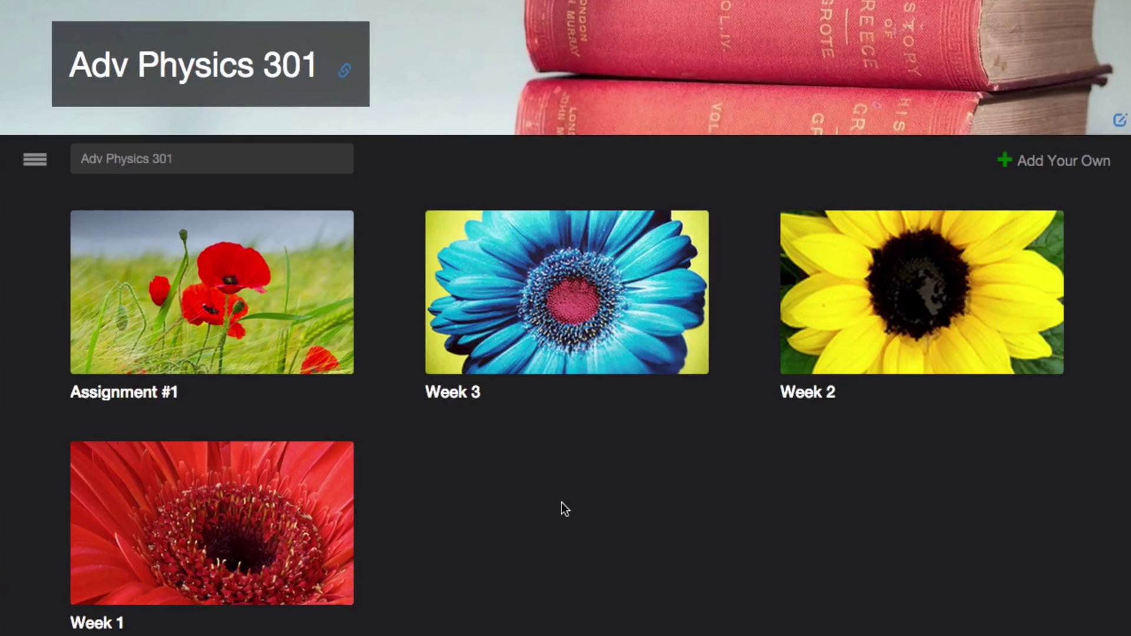
- Open the Adv Physics 301 course page, dismiss Add Your Own, and show sort and view options
mouse_move(299, 324)
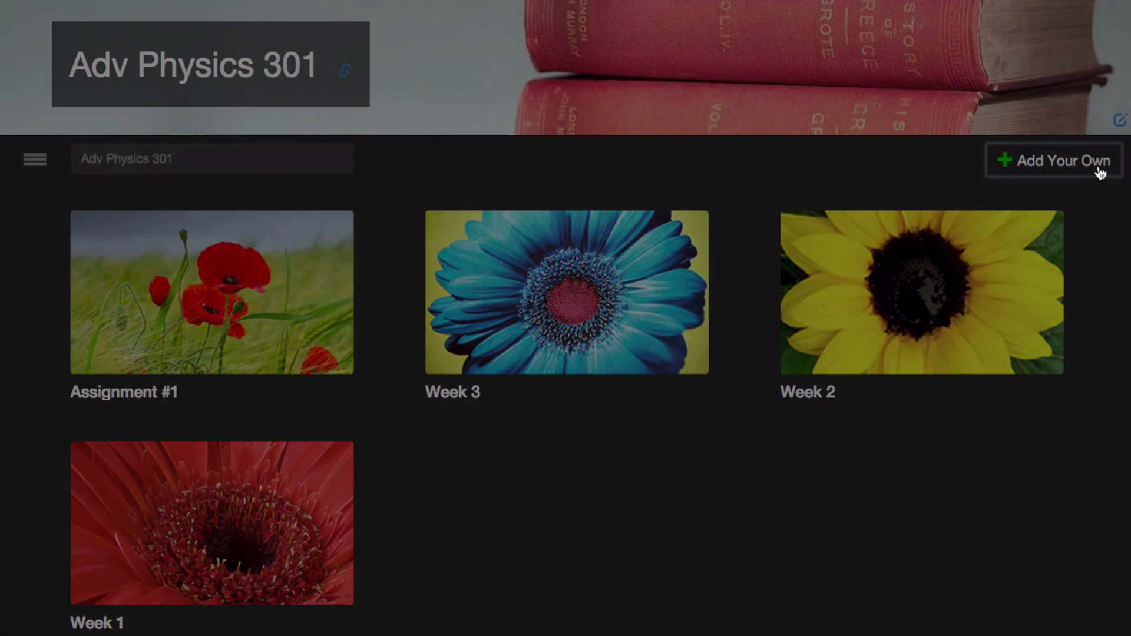
click(1099, 172)
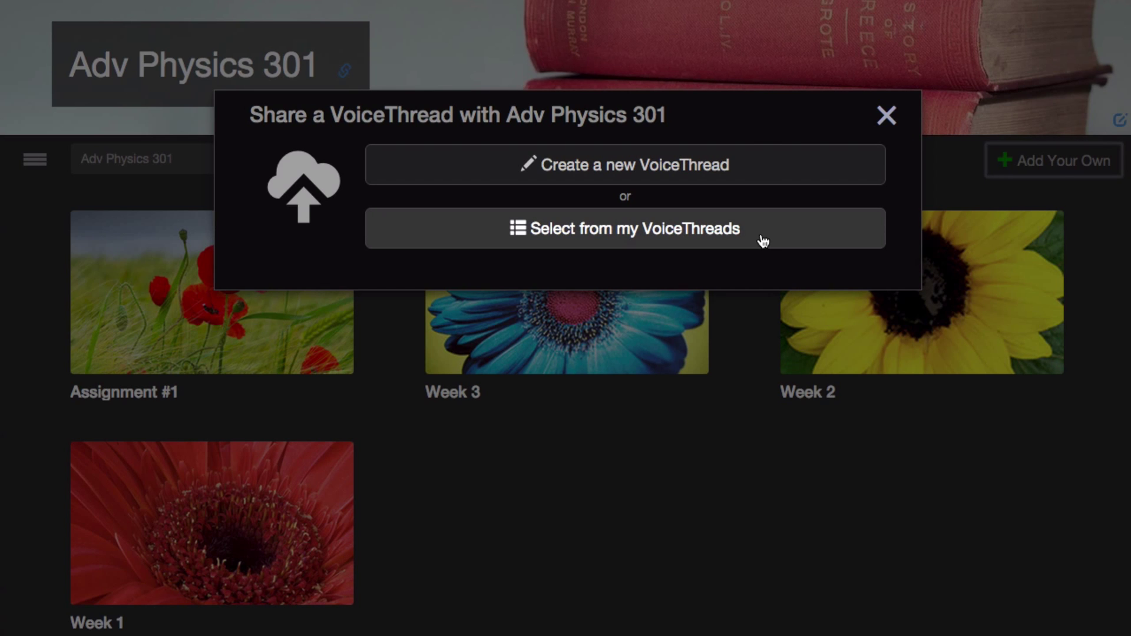
click(891, 117)
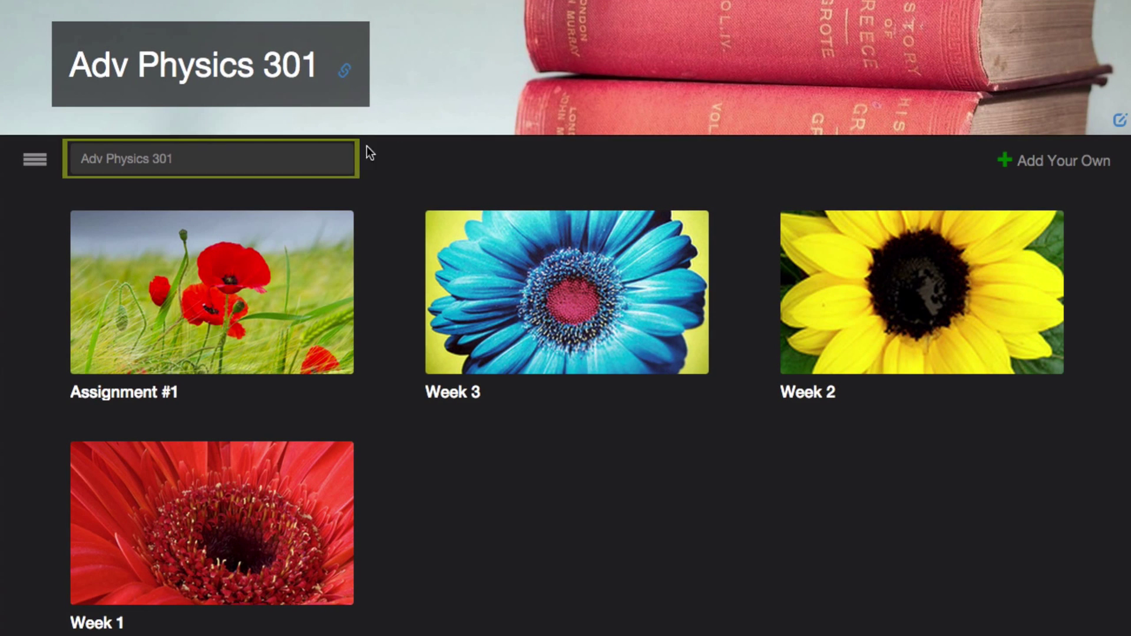
click(236, 157)
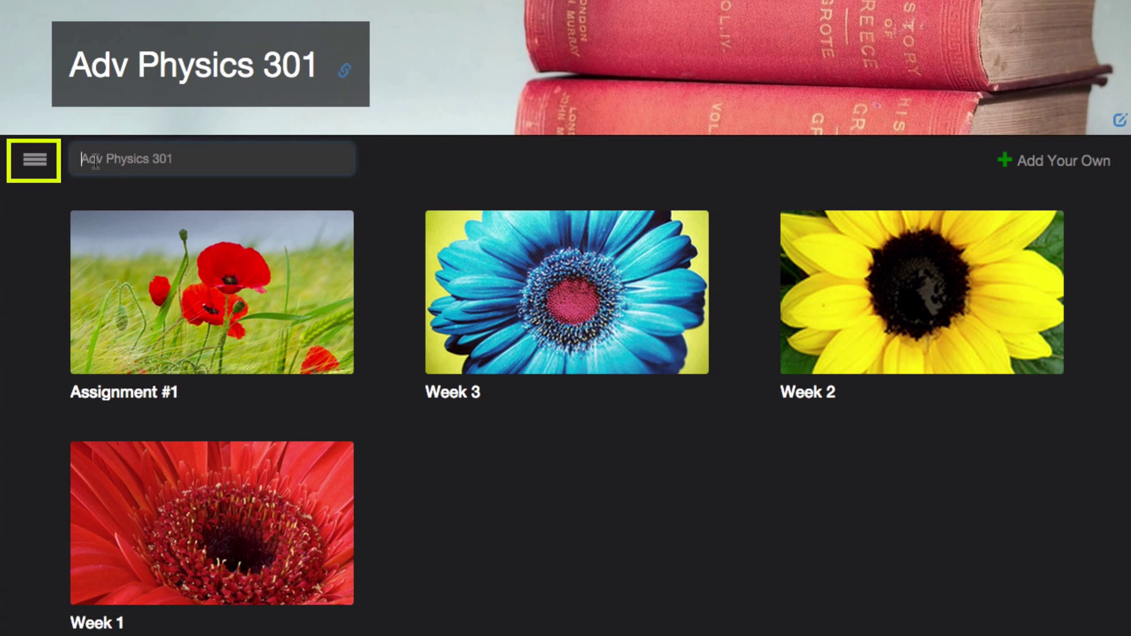
click(47, 169)
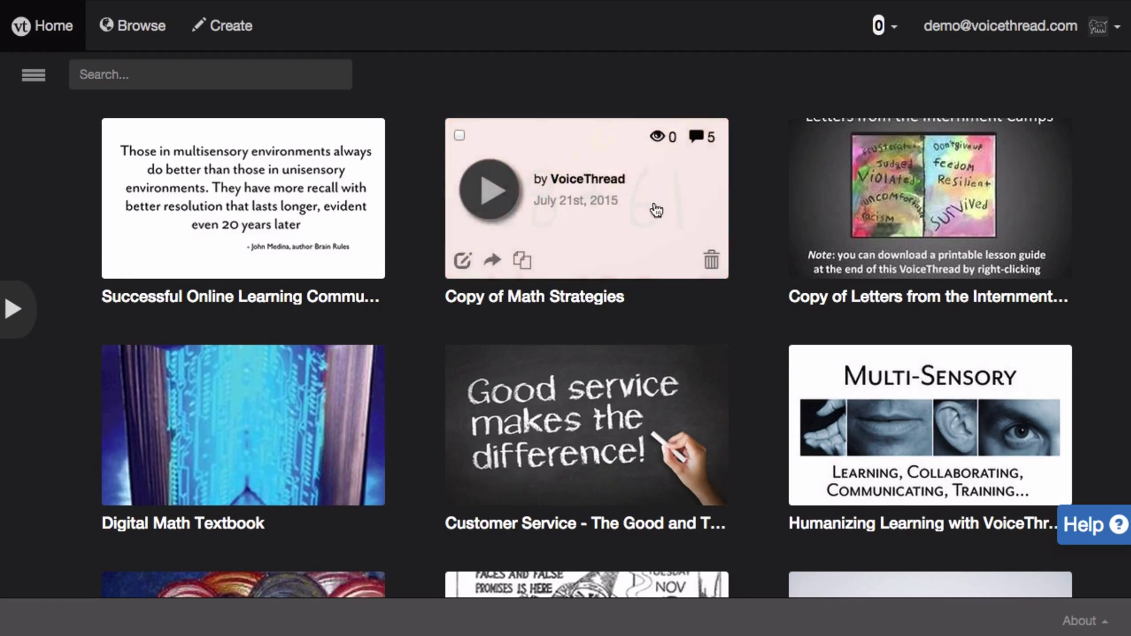
- Show the VT Home groups list and open the Behavioral Econ for Art Majors group
mouse_move(682, 420)
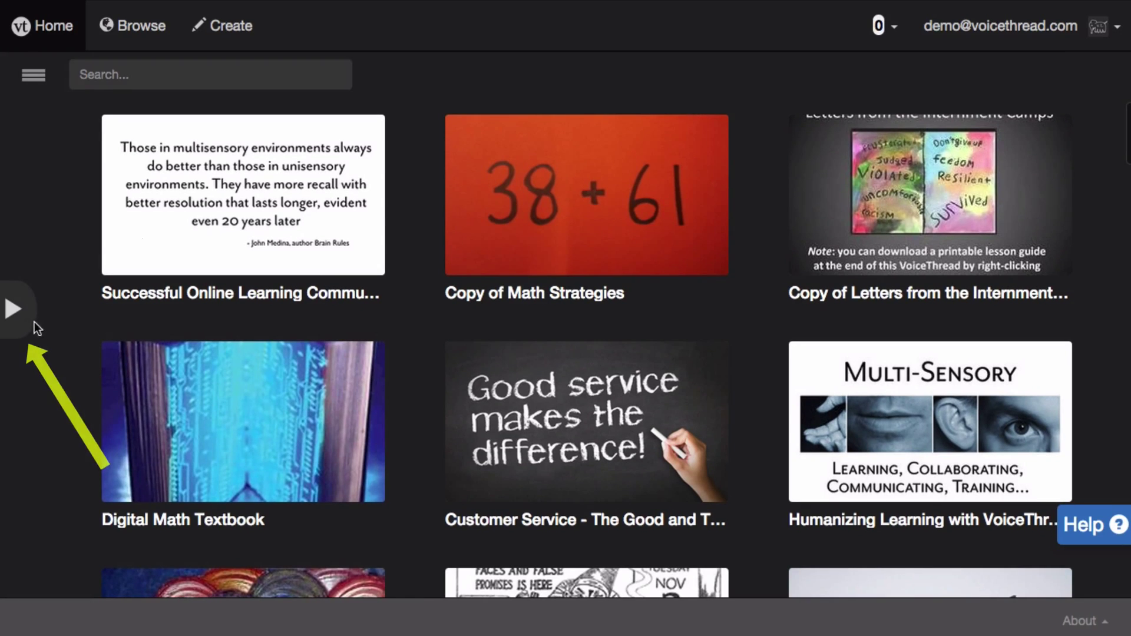
click(13, 309)
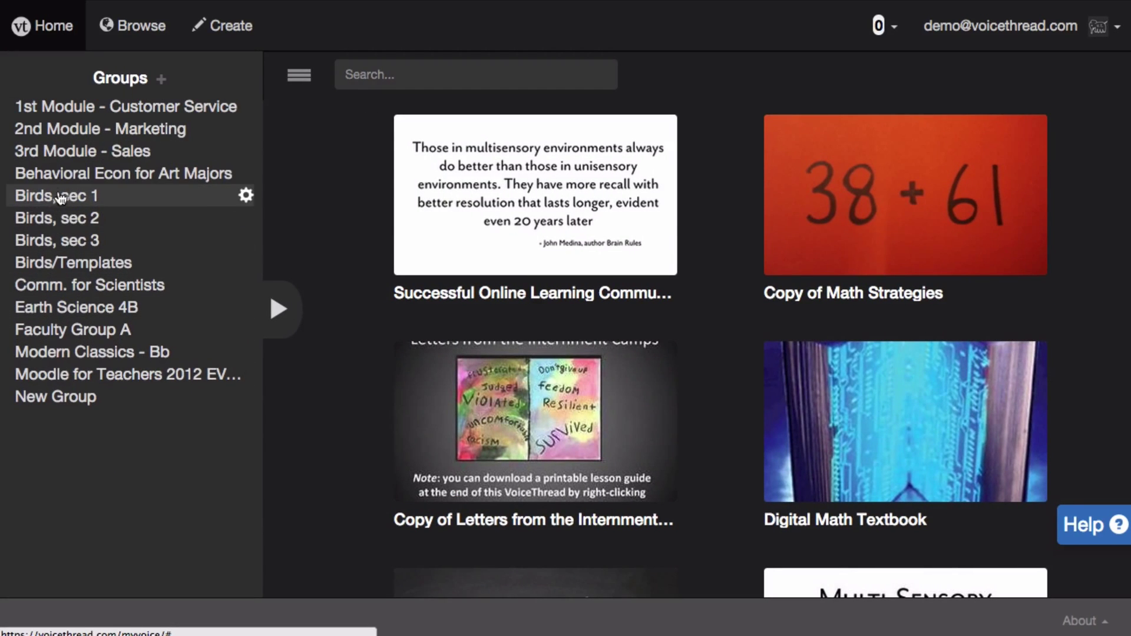
click(61, 175)
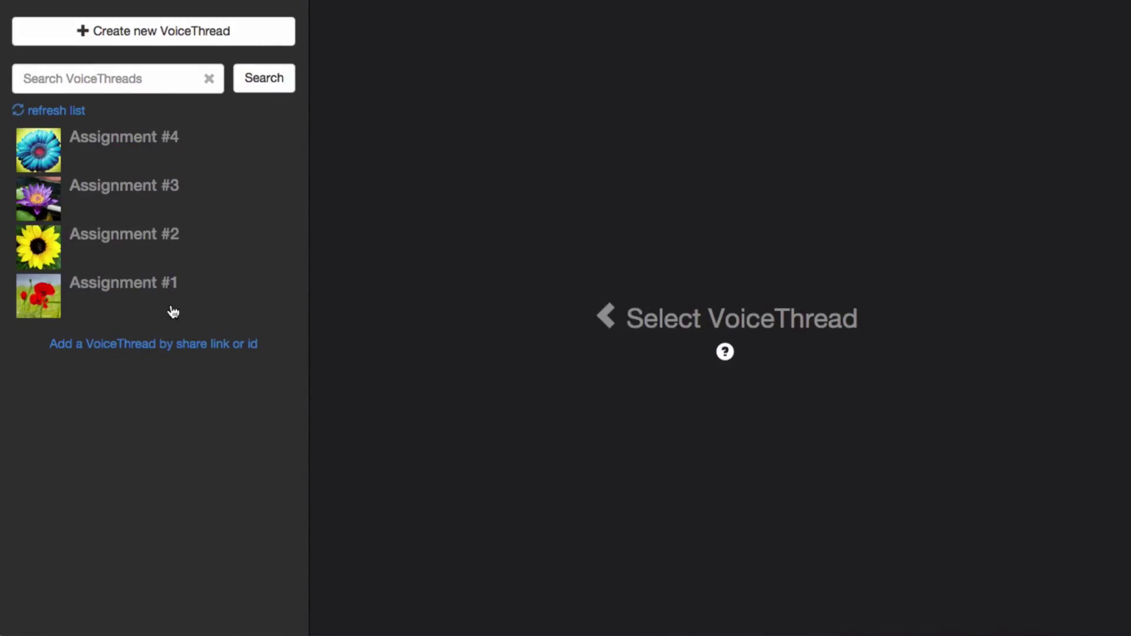
- Select Assignment #1 to show its details and share link
click(41, 303)
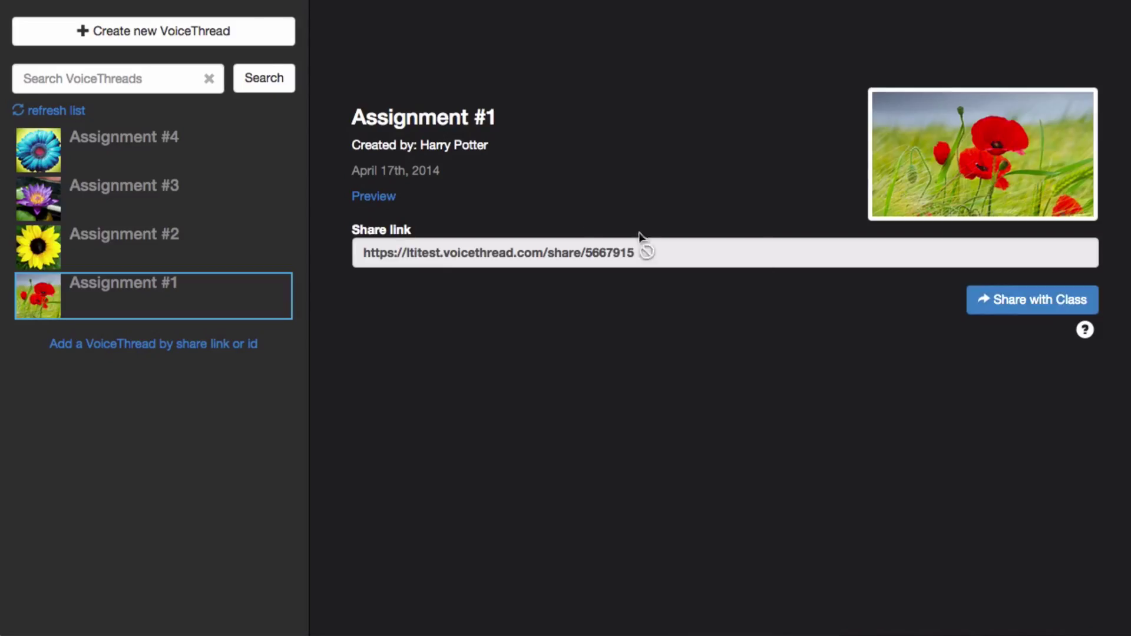
- Create a VoiceThread from the sunflower image titled Assignment #5, then preview it in the Comment viewer
click(239, 40)
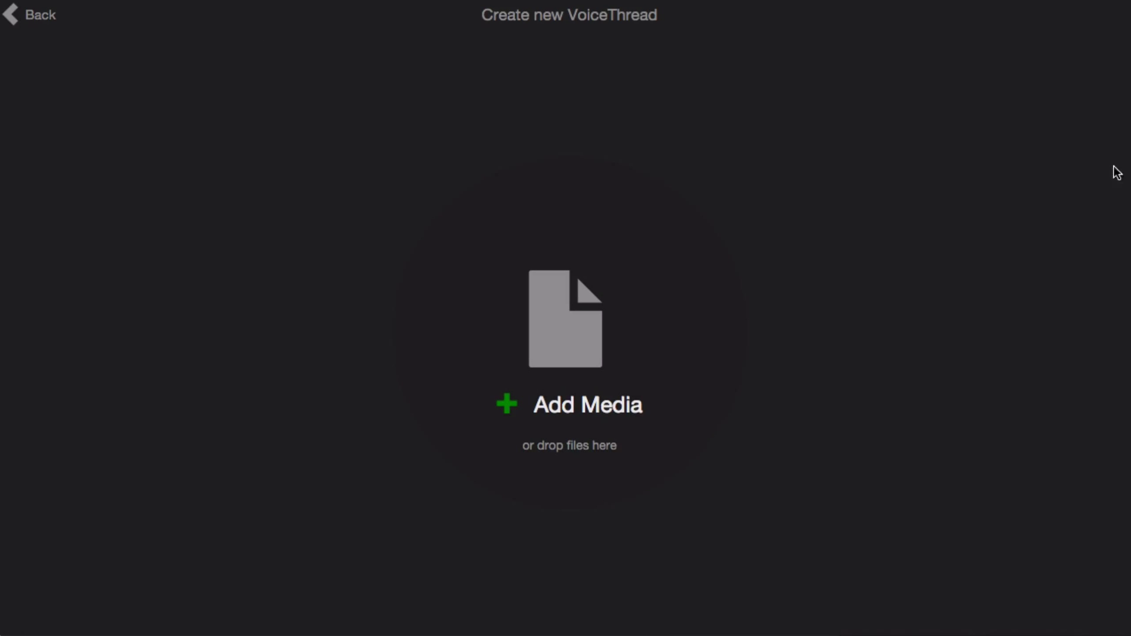
drag(1128, 188, 645, 280)
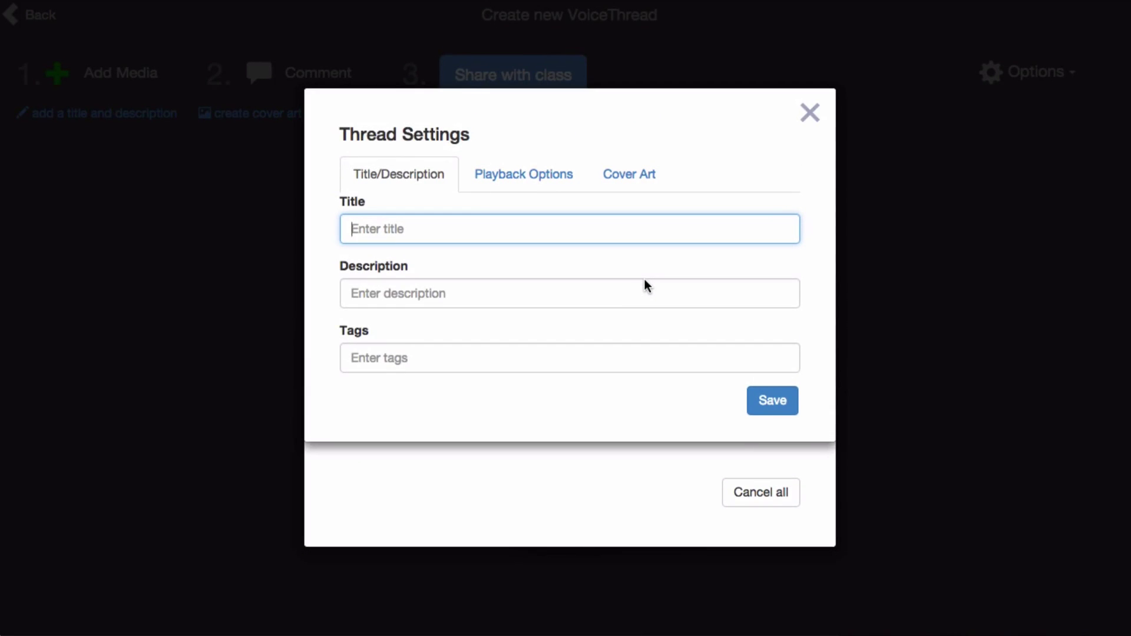
text(Assignment #5)
click(776, 404)
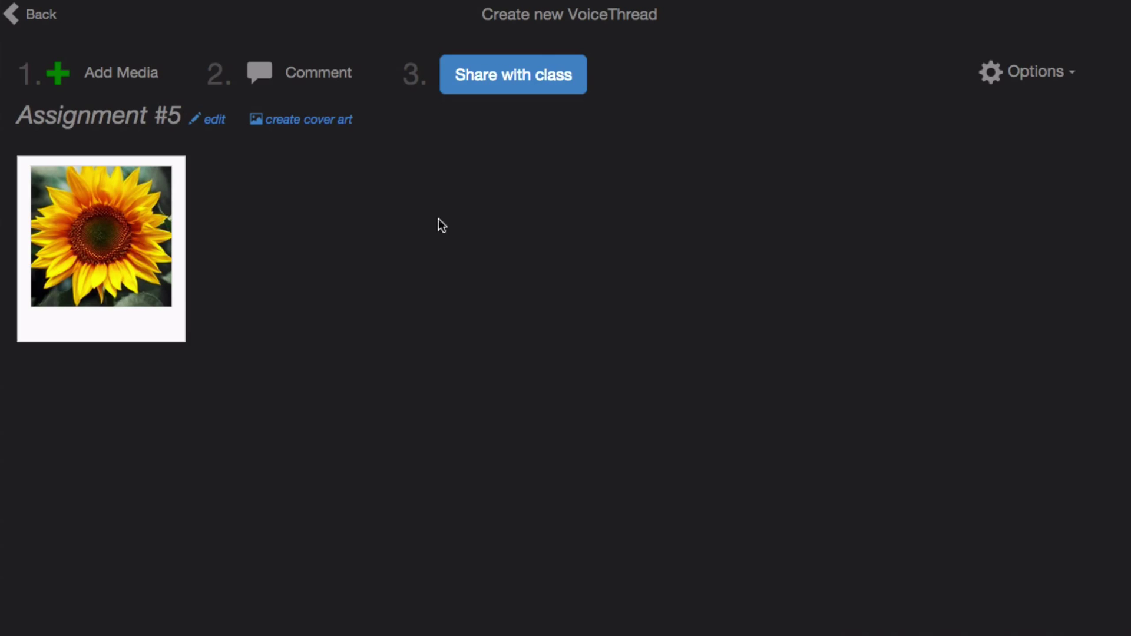
click(300, 87)
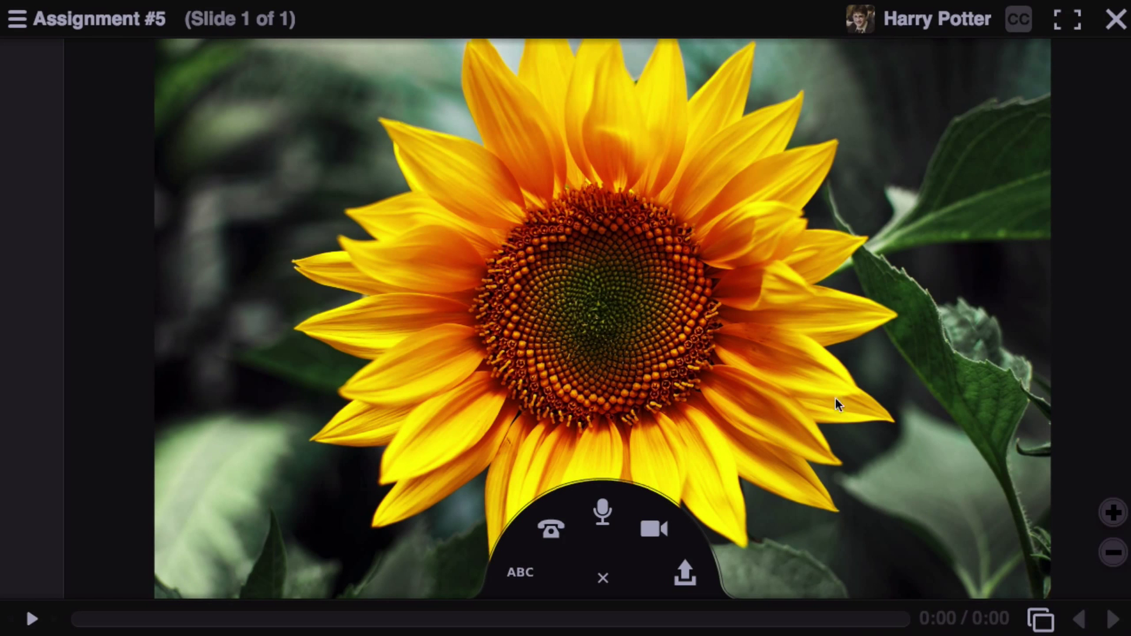
click(1116, 21)
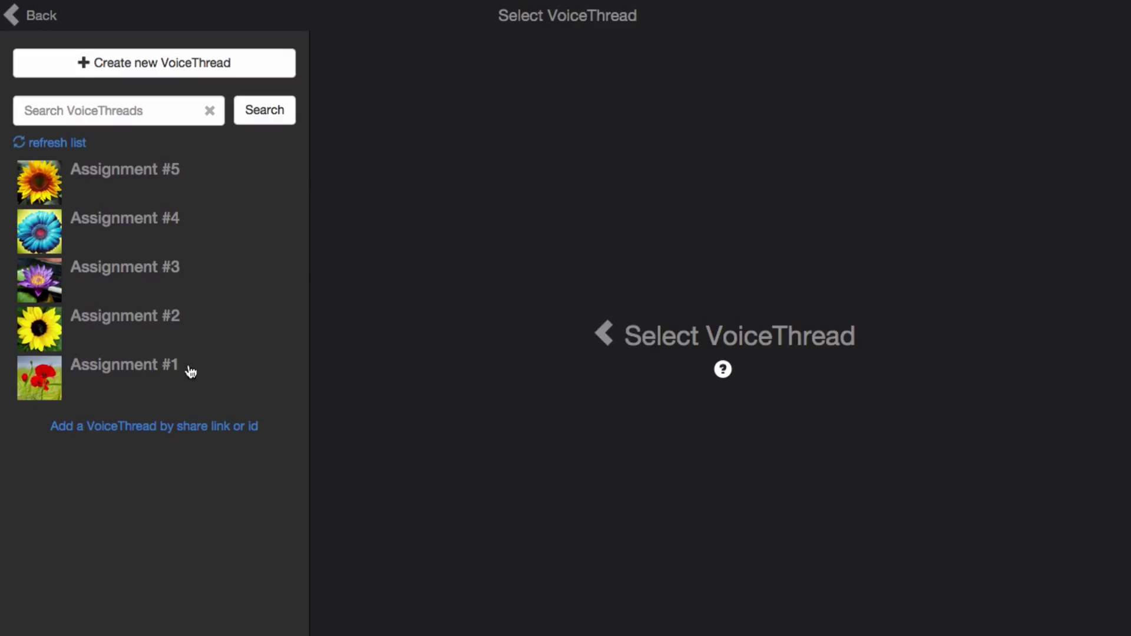
- Build an assignment on Assignment #1 with the pasted composition description and 2 required comments
click(114, 374)
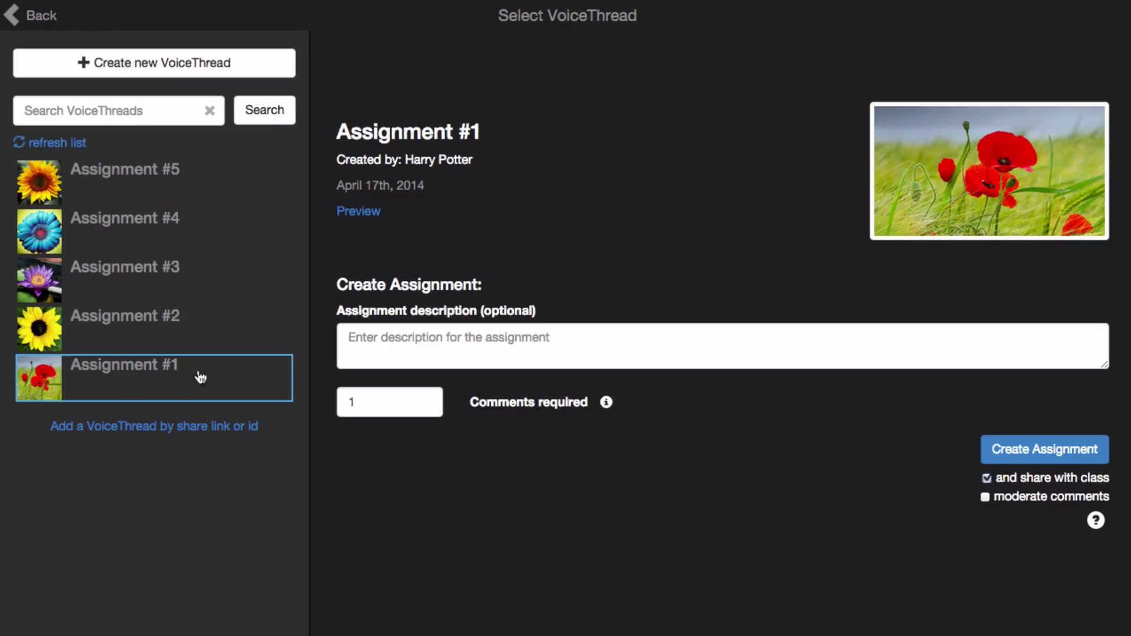
click(366, 350)
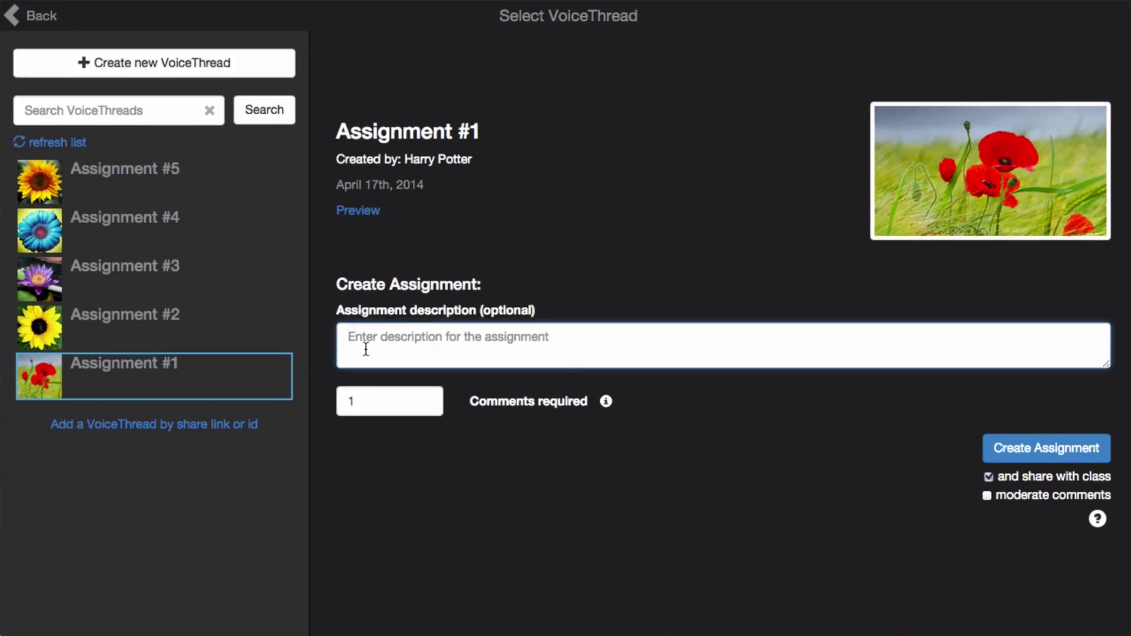
text(Record 2 comments telling me how you would have changed the composition of this photograph.)
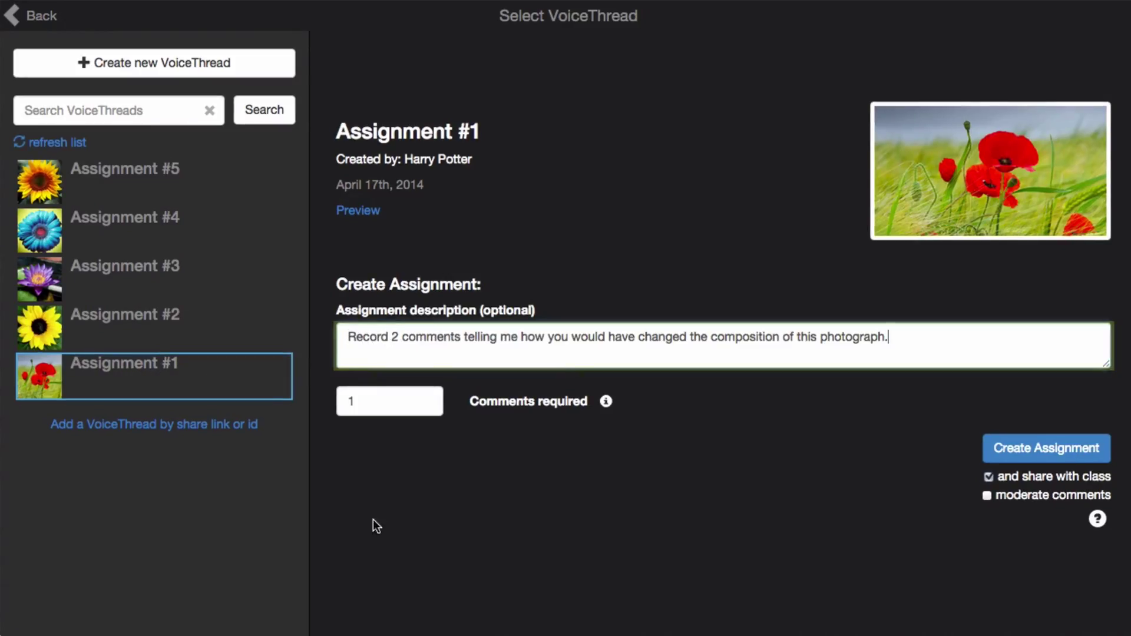
click(426, 398)
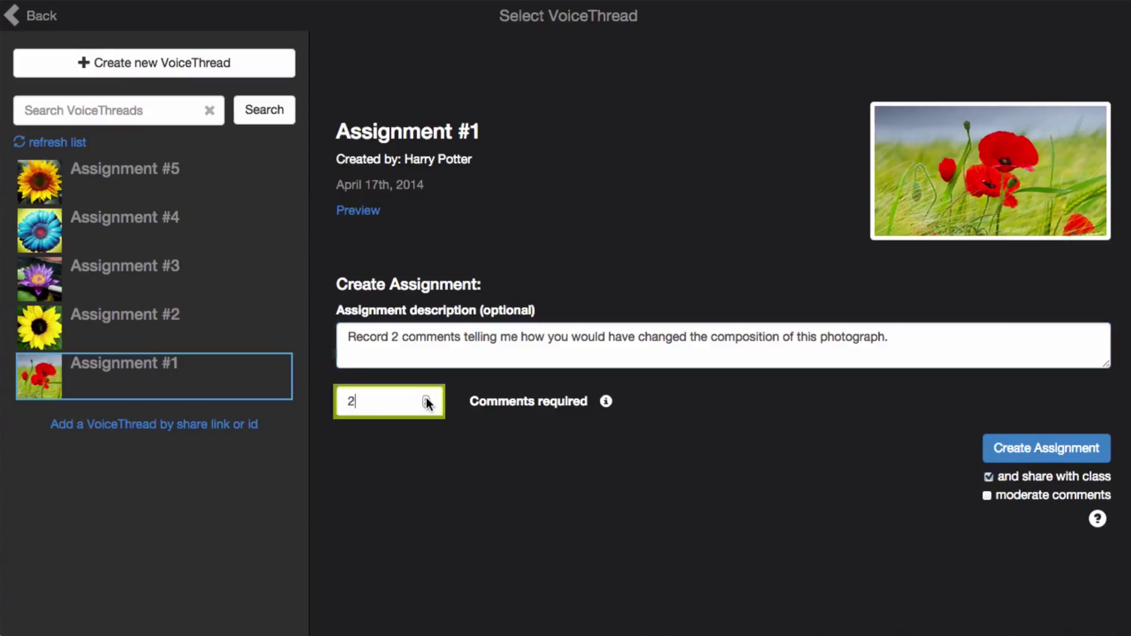
click(436, 447)
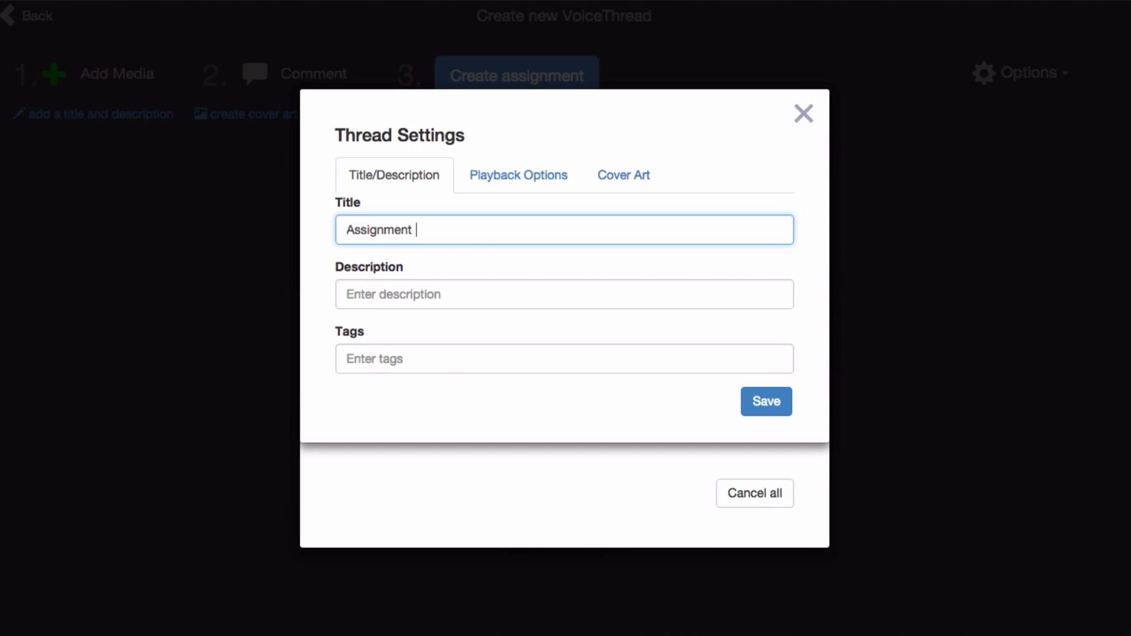
- Save the sunflower thread's title as Assignment #6 and preview it in the Comment viewer
text(#6)
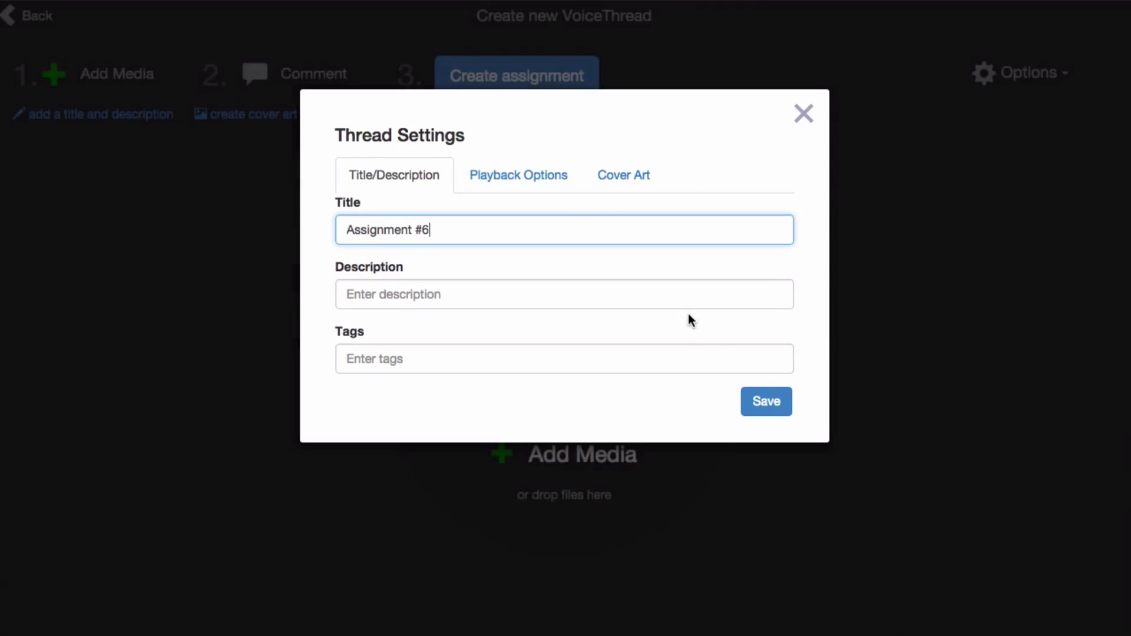
click(771, 401)
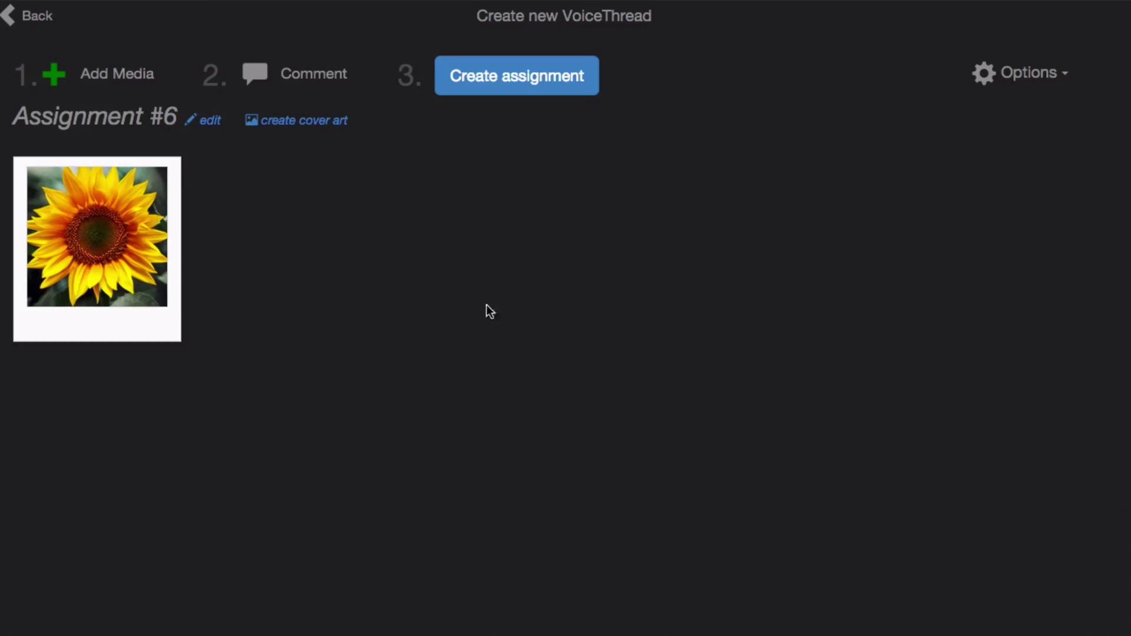
click(304, 78)
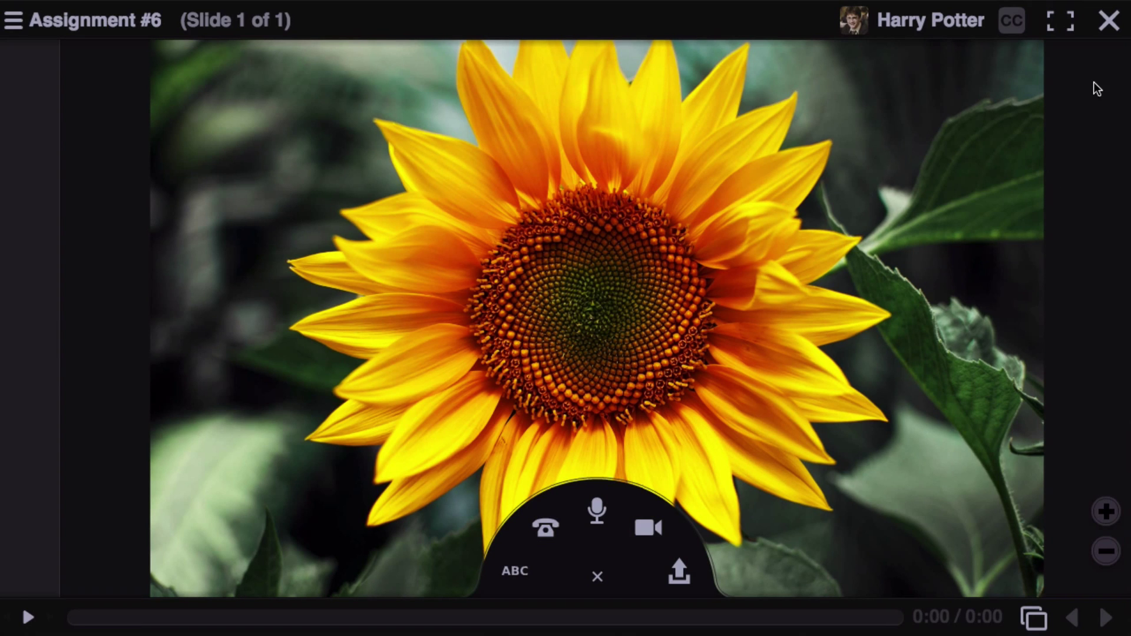
click(1109, 24)
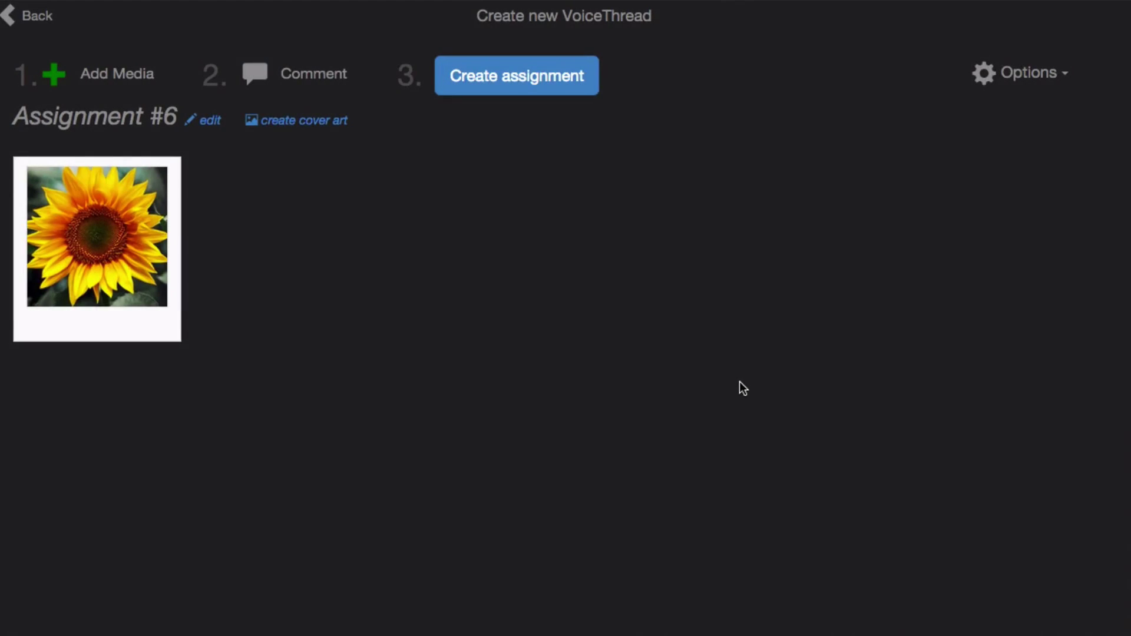
- Create an assignment on the thread with the pasted composition description and 3 required comments
click(493, 89)
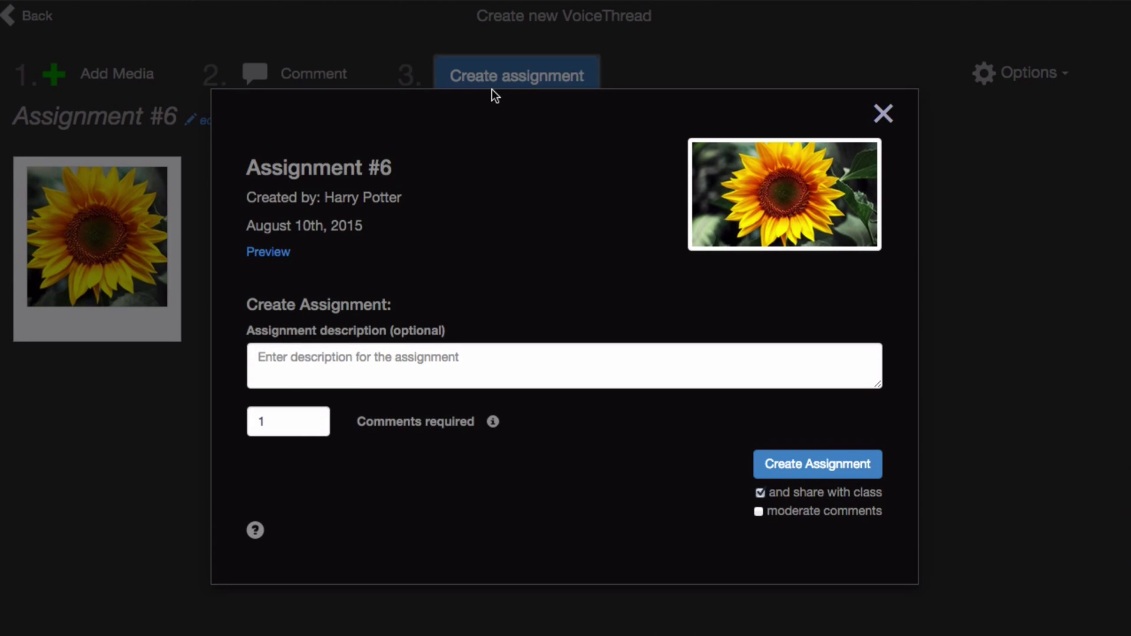
click(437, 367)
text(Record 2 comments telling me how you would have changed the composition of this photograph.)
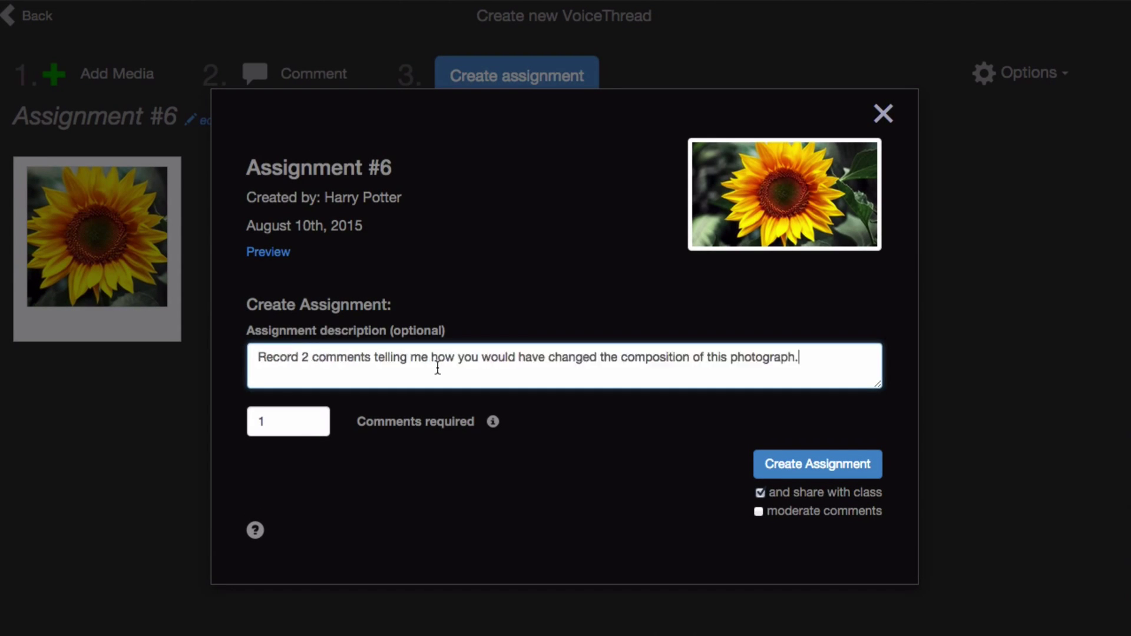
click(312, 419)
click(312, 419)
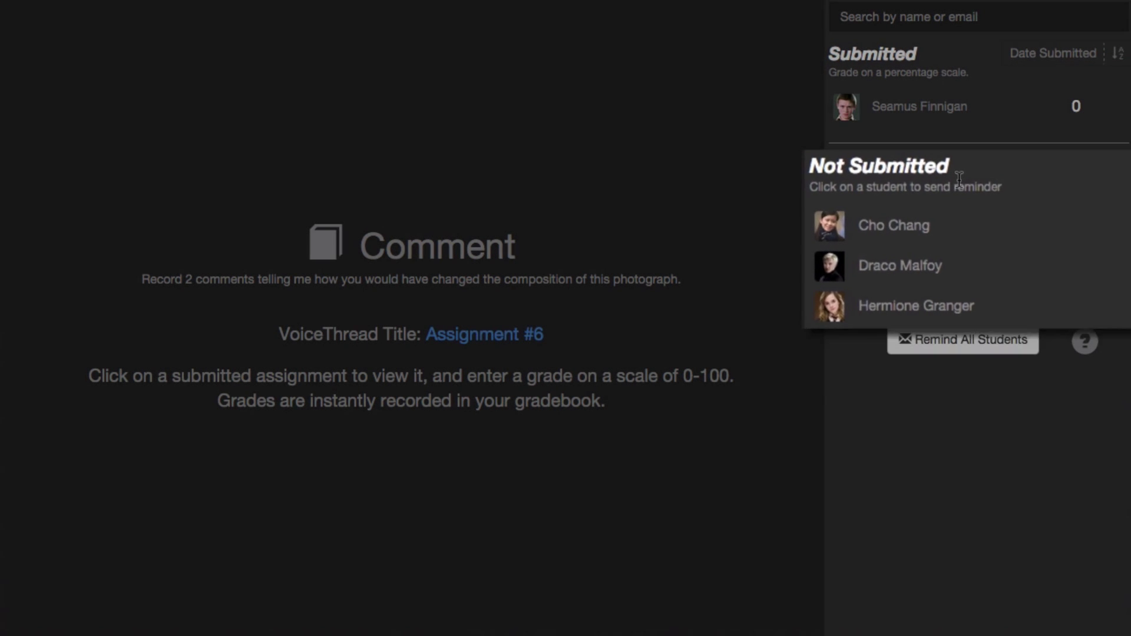
mouse_move(936, 241)
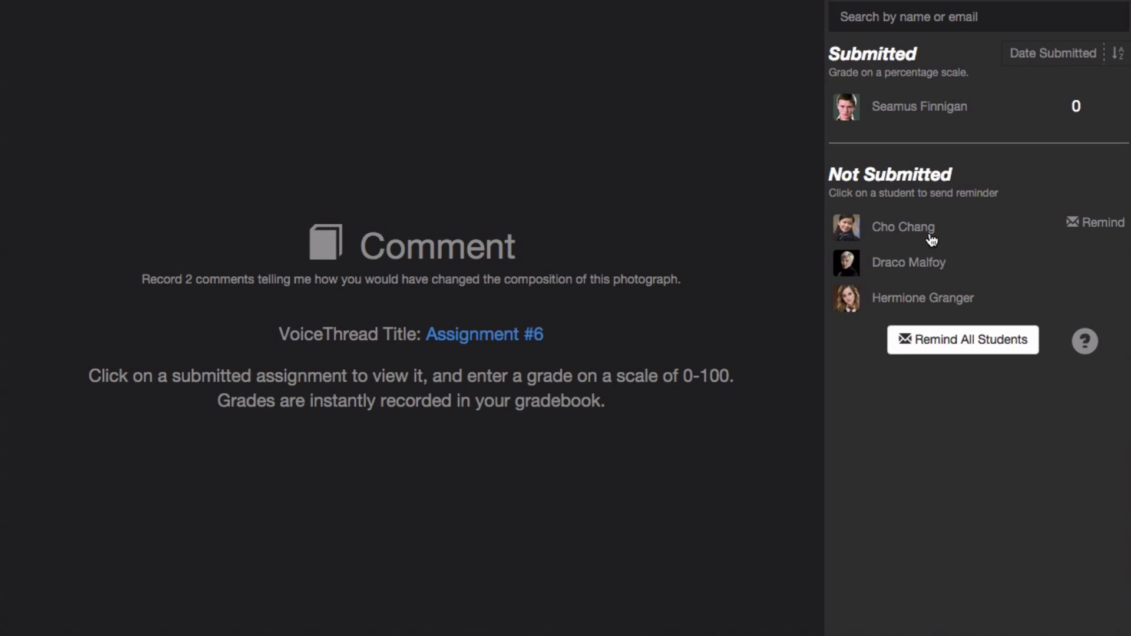
click(1106, 235)
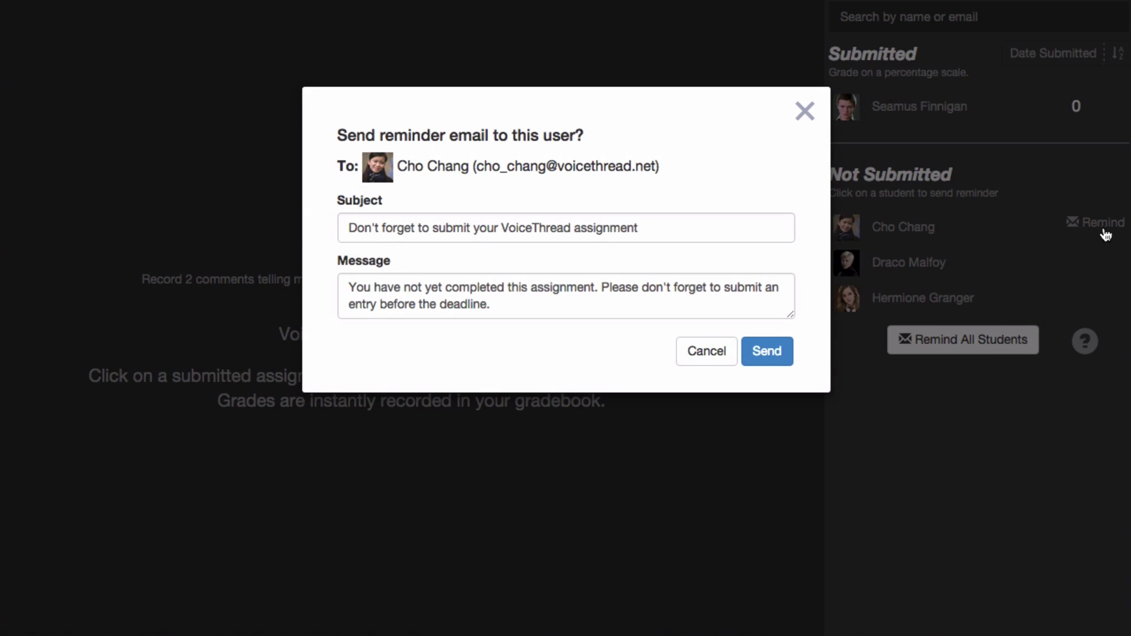
click(804, 113)
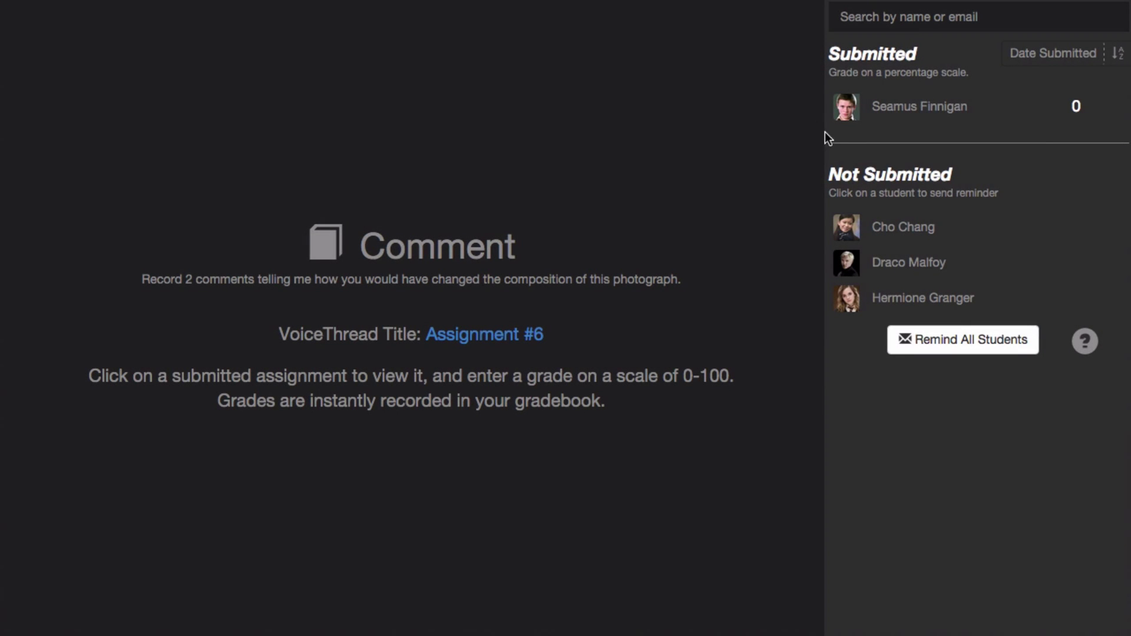
- Open the submitted student's work and play back their two comments
click(906, 114)
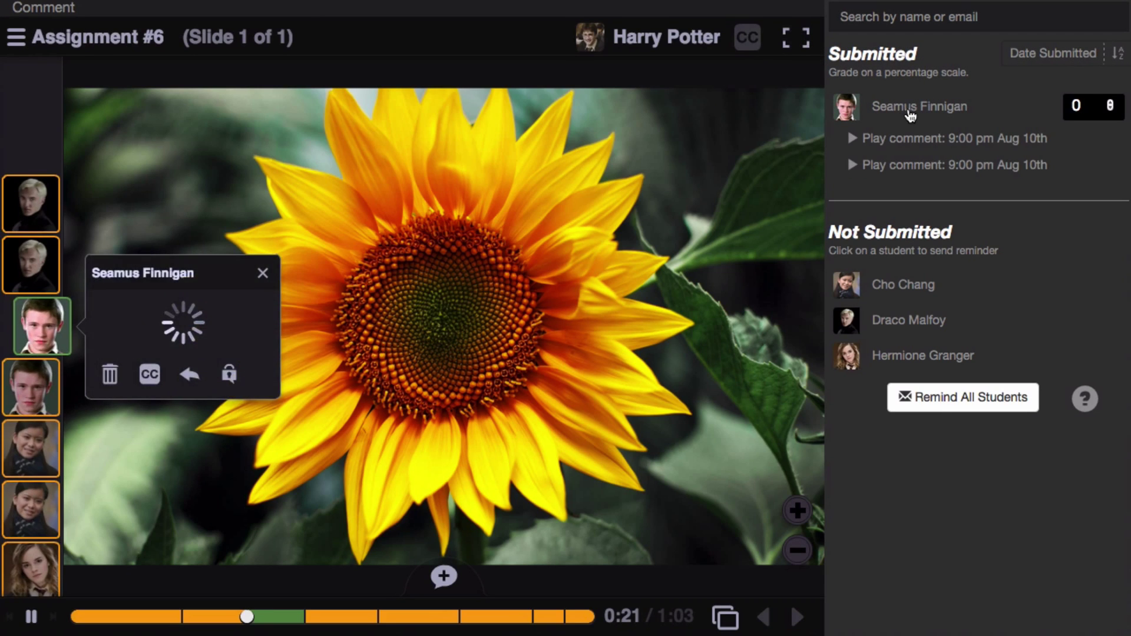
click(900, 166)
click(904, 146)
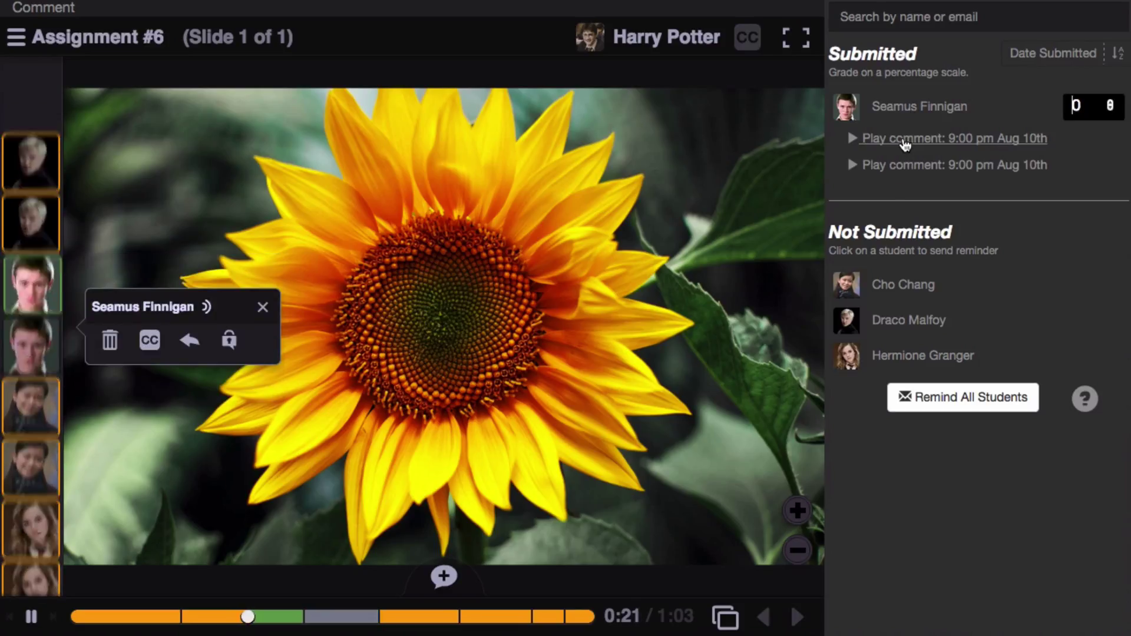
click(896, 172)
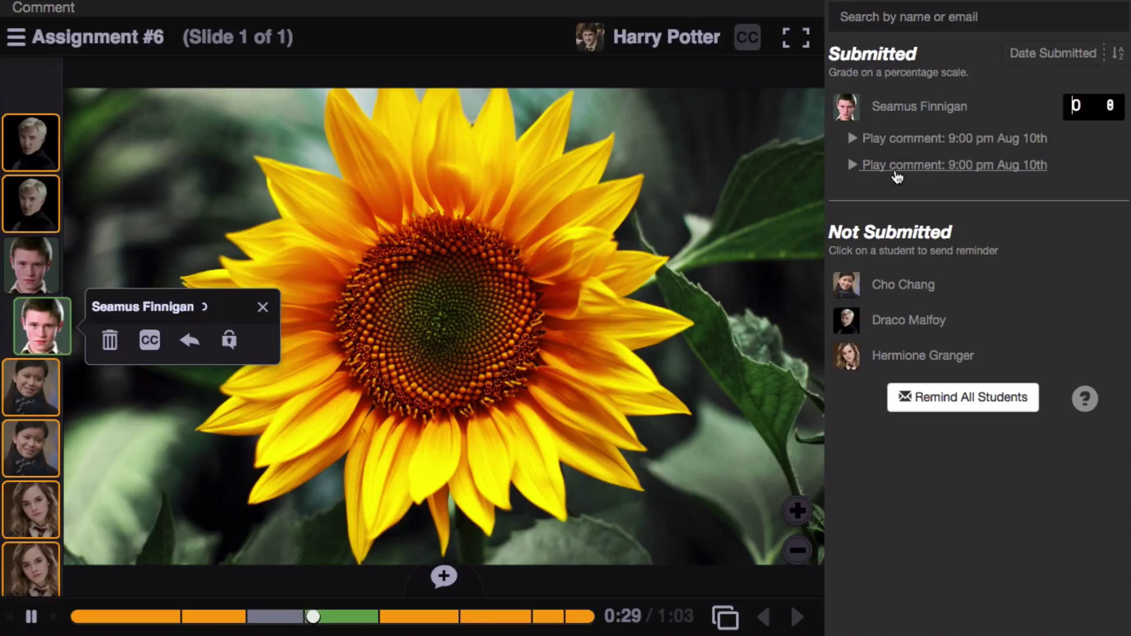
click(263, 307)
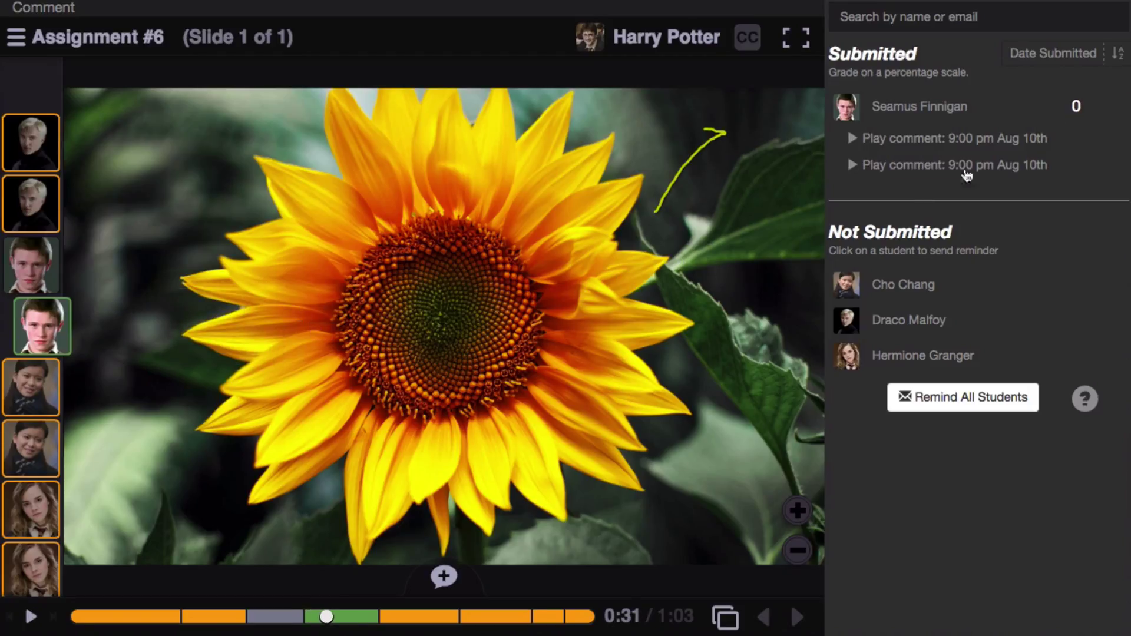
- Enter and save a grade of 90 for the student
click(1053, 110)
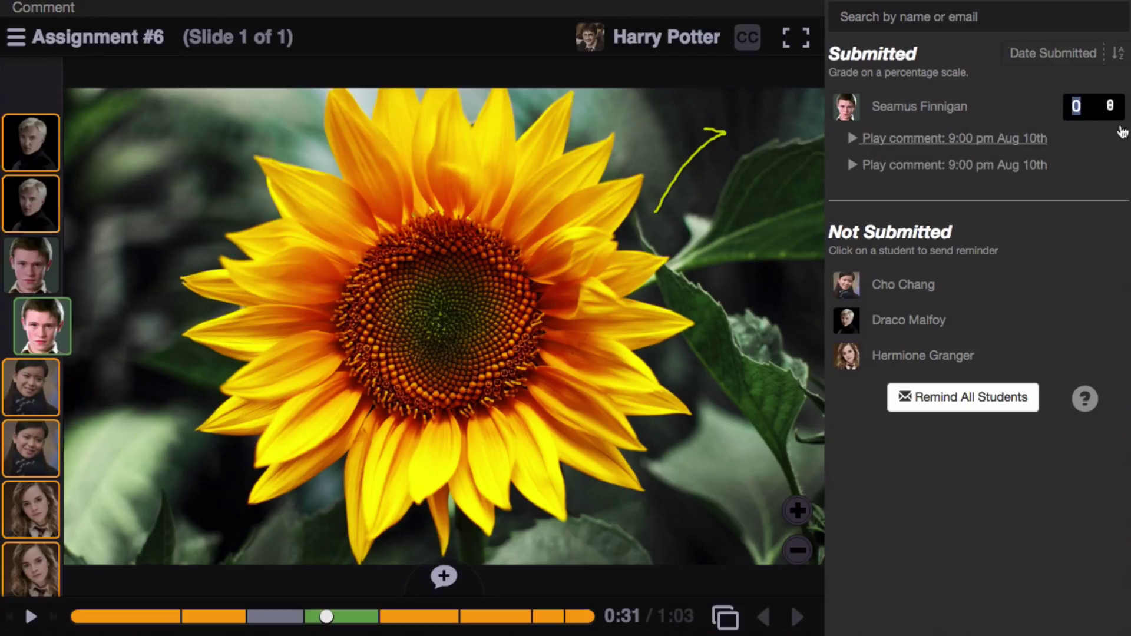
text(90)
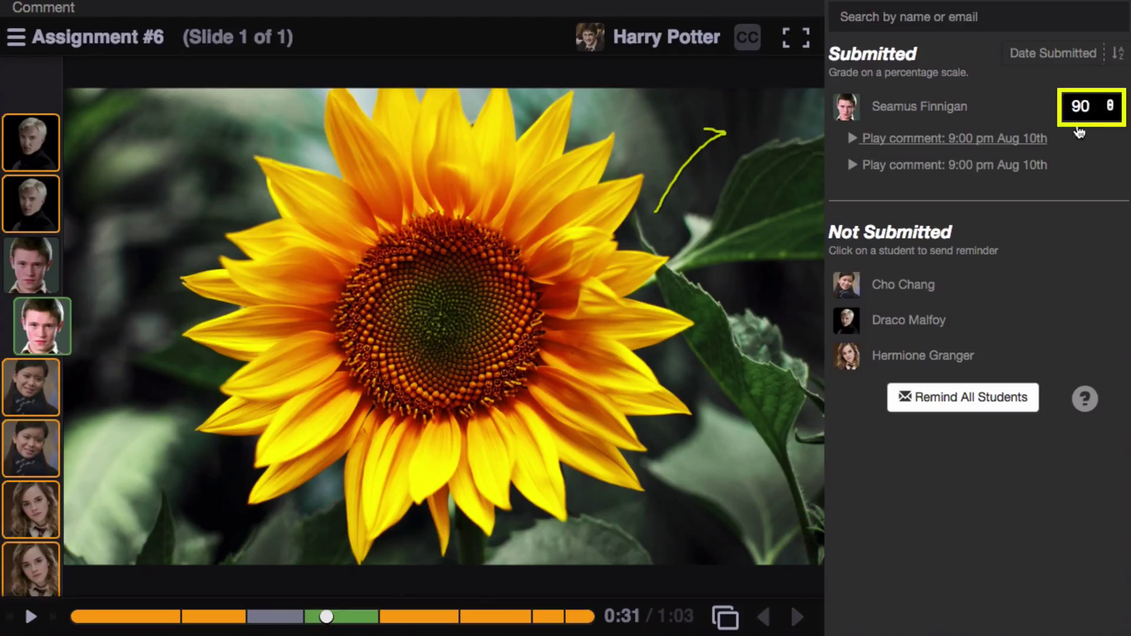
key(Return)
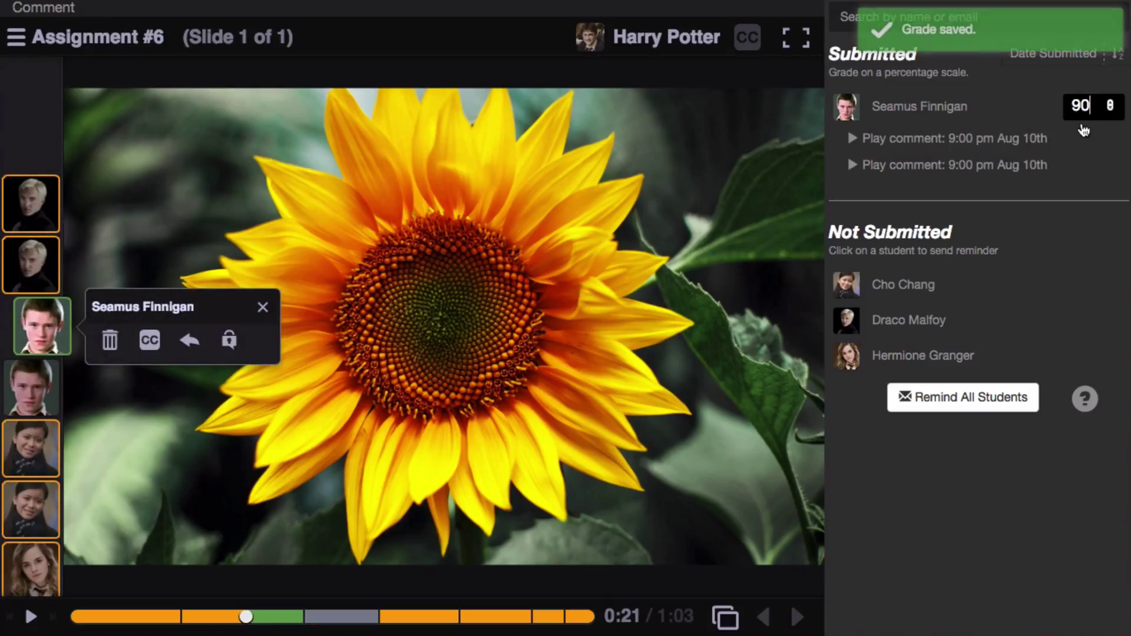